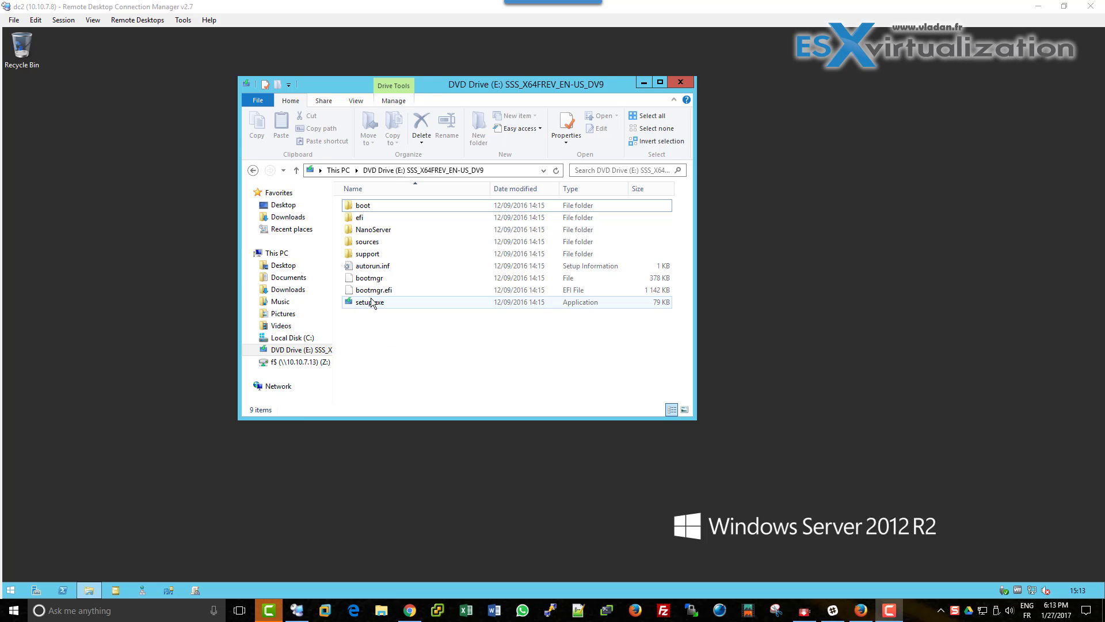
Run setup.exe from the DVD as administrator
{"action": "left_click", "coordinate": [373, 303]}
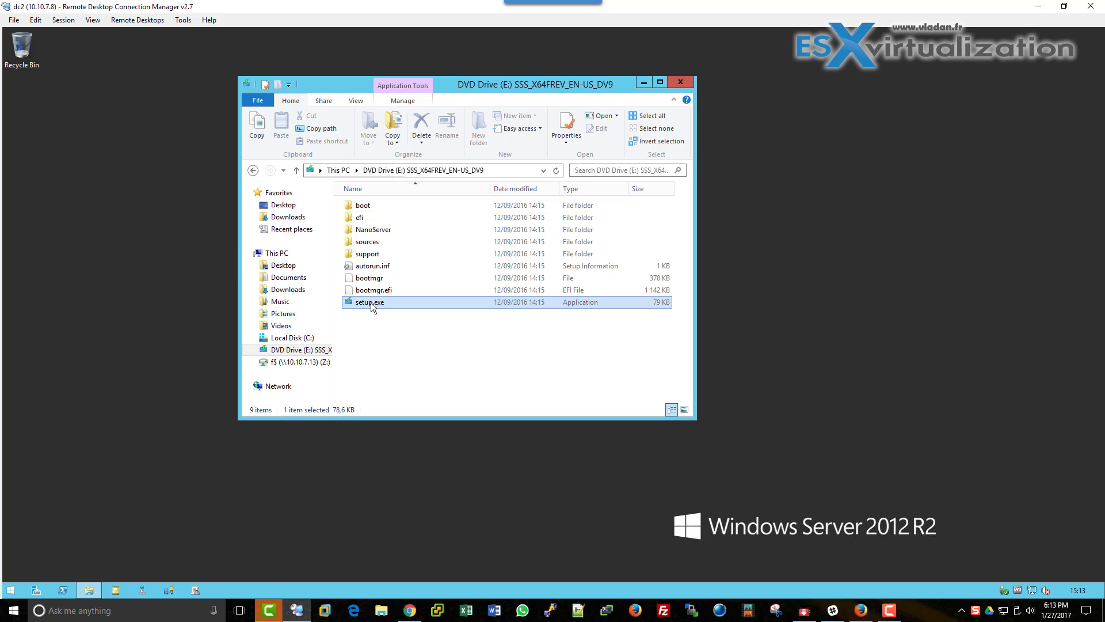
{"action": "right_click", "coordinate": [373, 303]}
{"action": "left_click", "coordinate": [384, 323]}
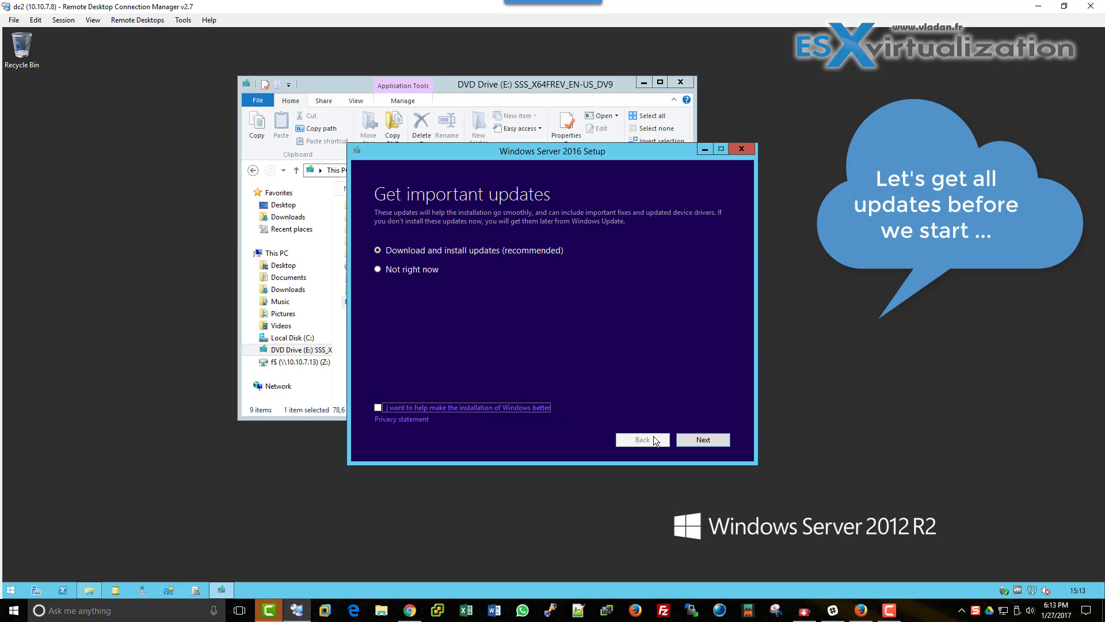
Download updates, choose Windows Server 2016 Datacenter (Desktop Experience), and accept the license terms
{"action": "left_click", "coordinate": [716, 439]}
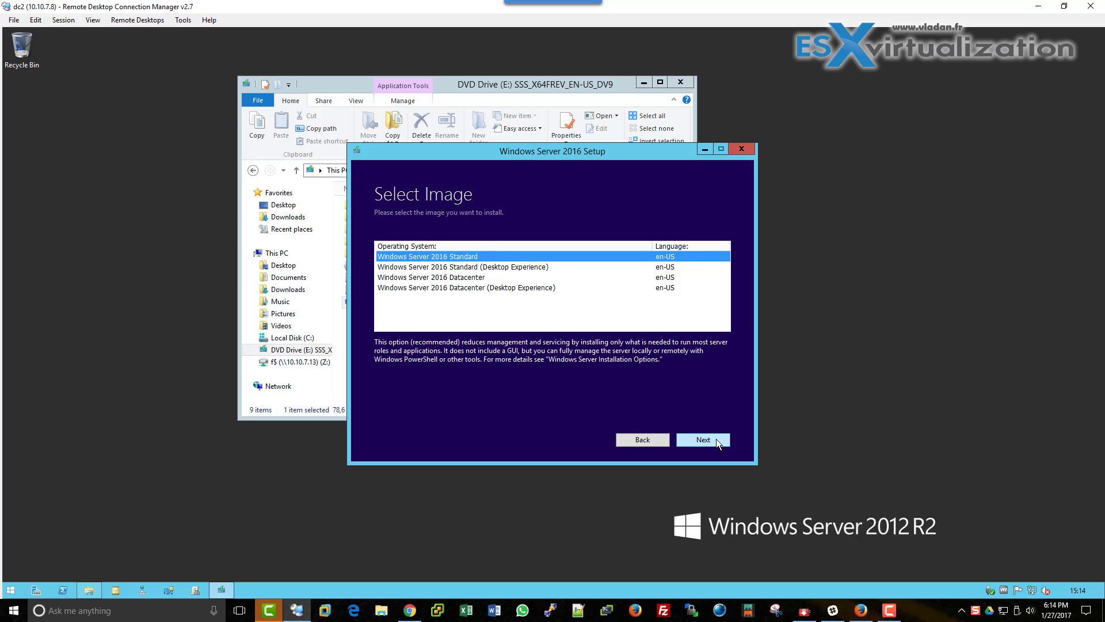
{"action": "left_click", "coordinate": [550, 287]}
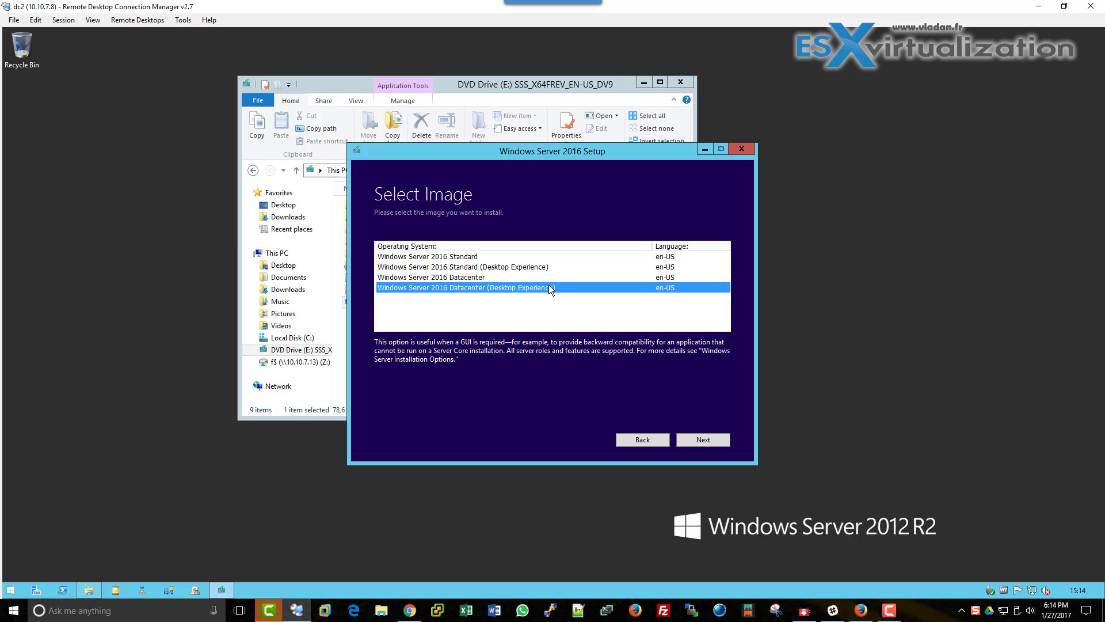
{"action": "left_click", "coordinate": [703, 439]}
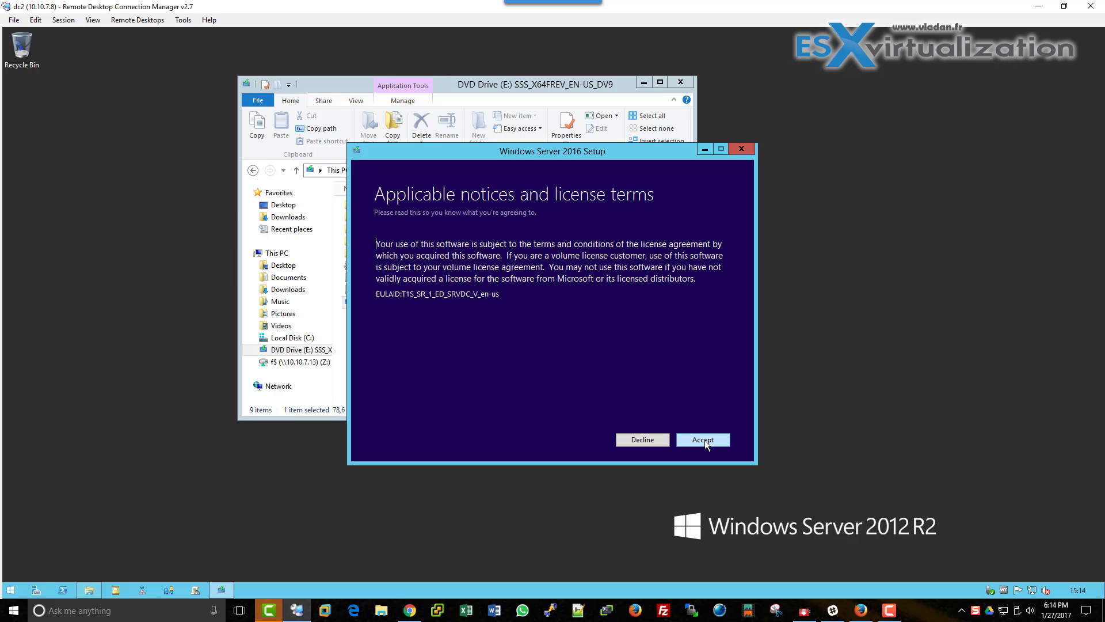
{"action": "left_click", "coordinate": [704, 439]}
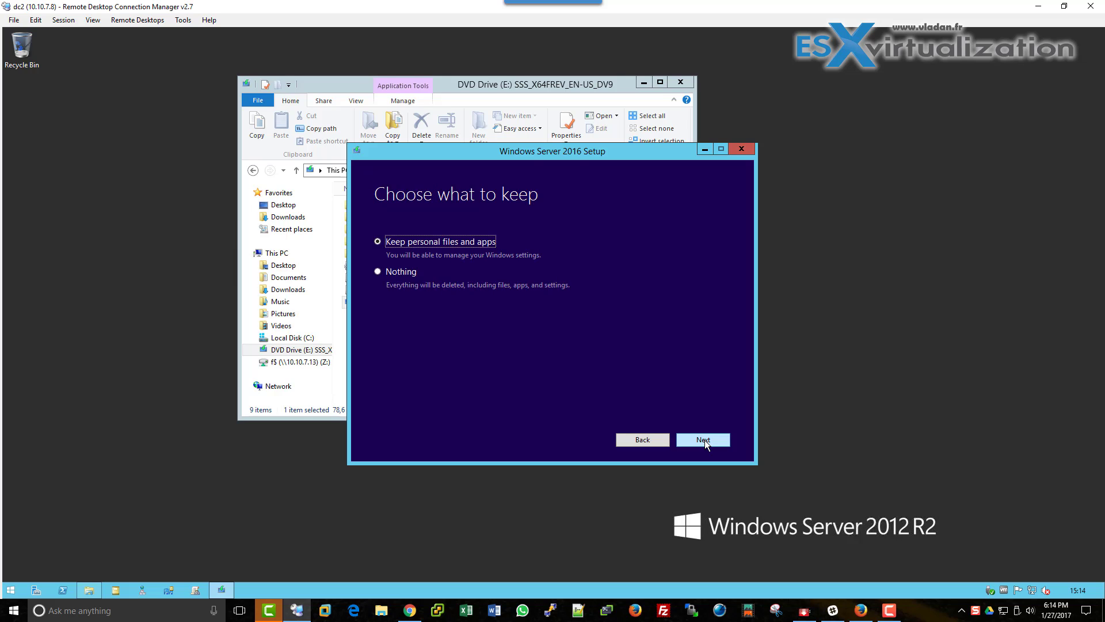
Keep personal files and apps, then confirm the VMware SVGA 3D and upgrade-not-recommended warnings
{"action": "left_click", "coordinate": [704, 440]}
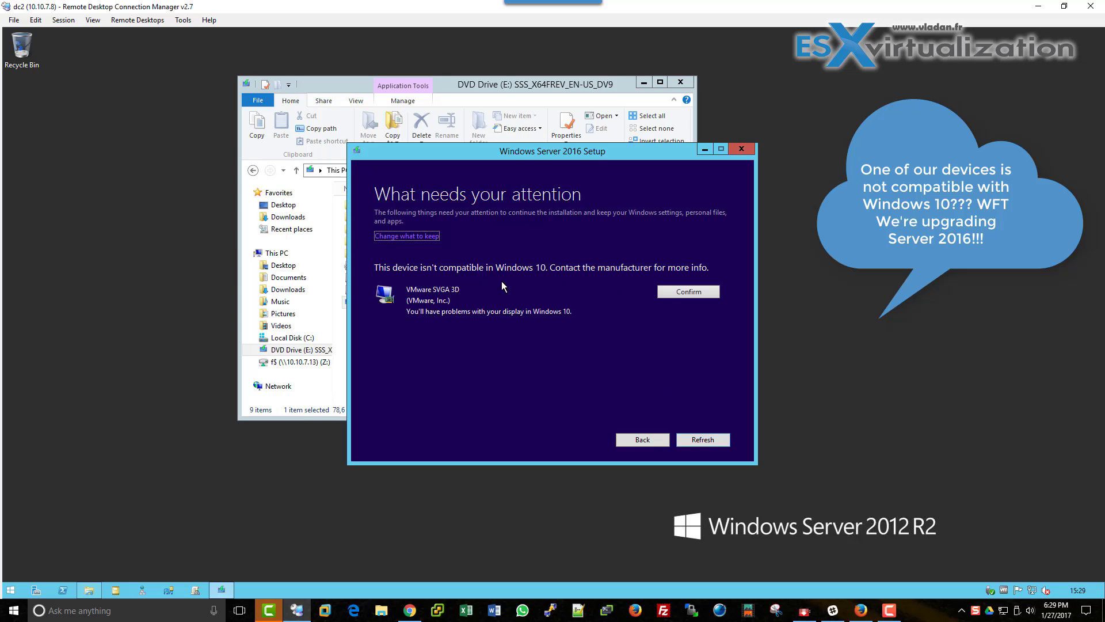
{"action": "left_click", "coordinate": [668, 296]}
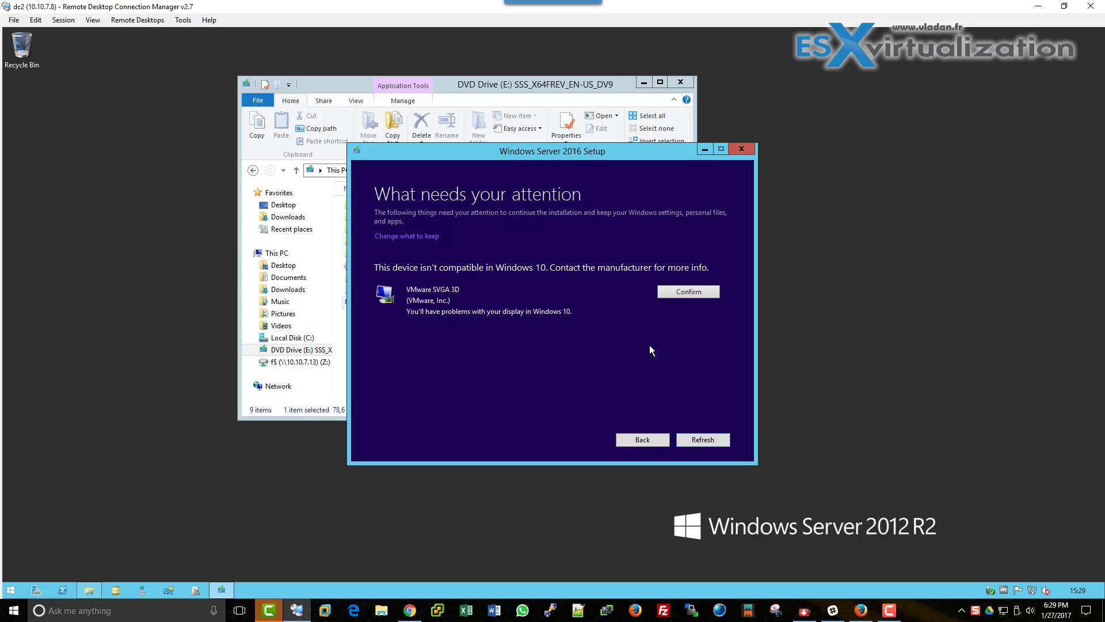
{"action": "left_click", "coordinate": [707, 300]}
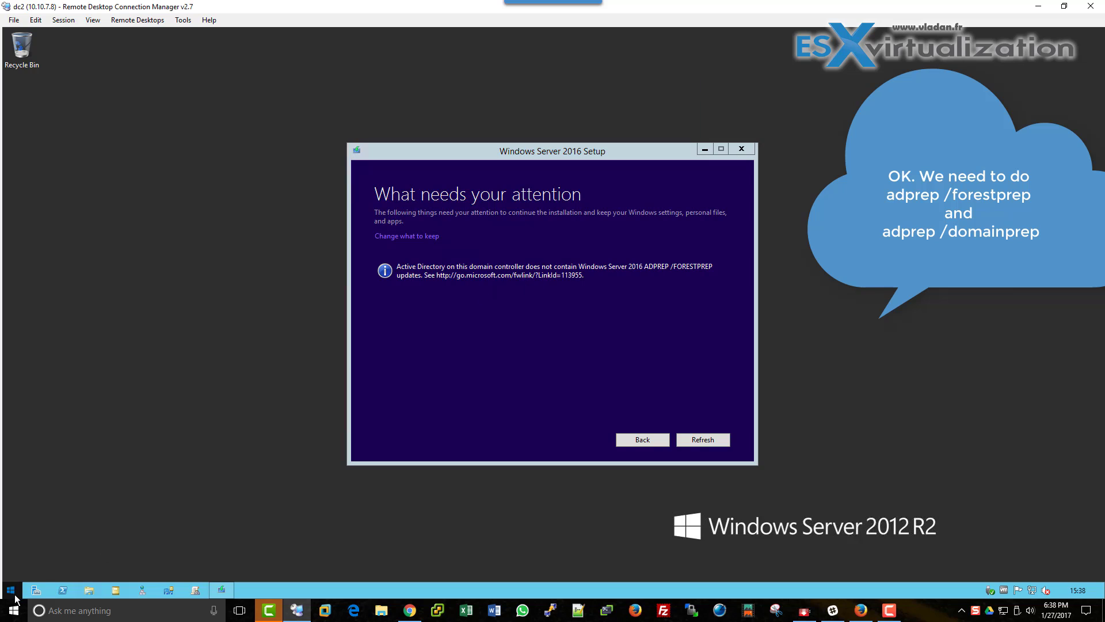
{"action": "left_click", "coordinate": [10, 590]}
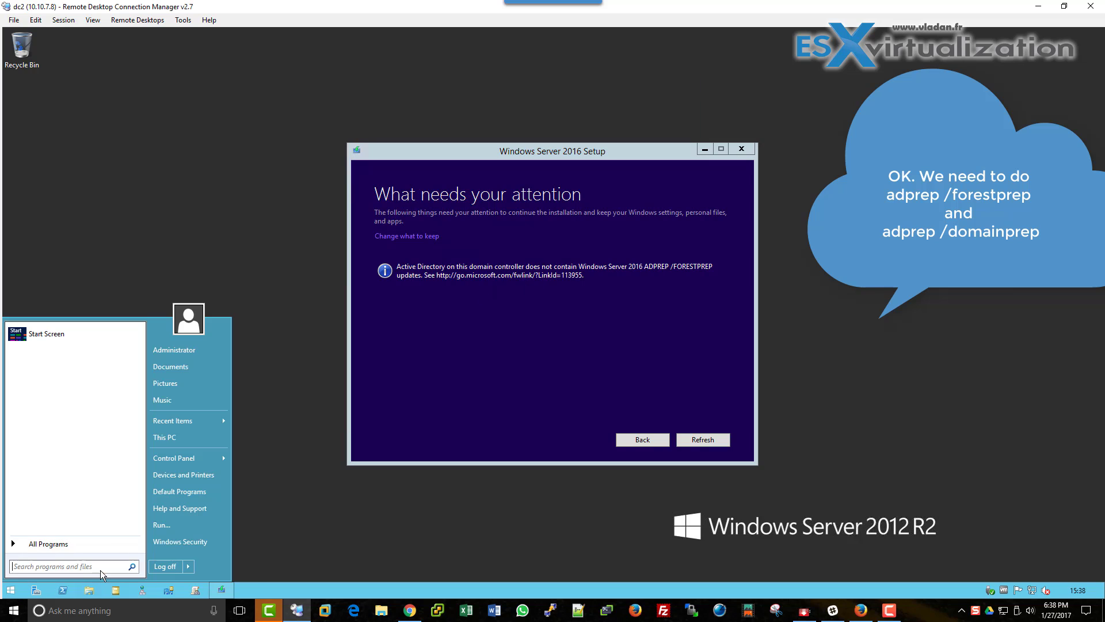
Open a Command Prompt and change to the E:\support\adprep folder on the DVD
{"action": "left_click", "coordinate": [164, 527]}
{"action": "key", "text": "Return"}
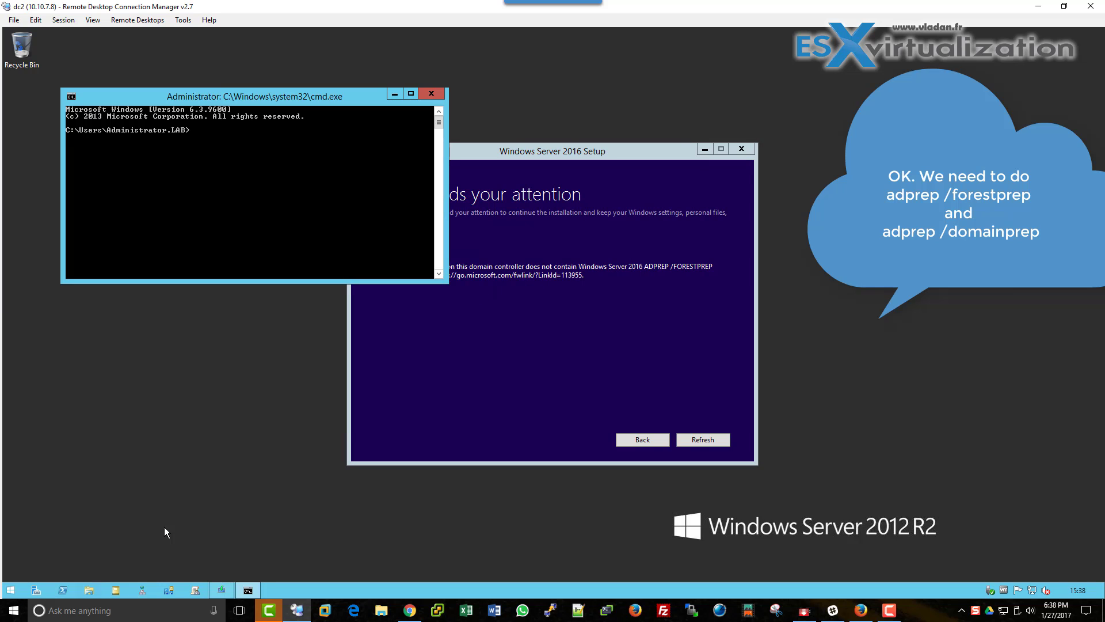
{"action": "type", "text": "e:"}
{"action": "key", "text": "Return"}
{"action": "type", "text": "cd support"}
{"action": "key", "text": "Return"}
{"action": "type", "text": "dir"}
{"action": "key", "text": "Return"}
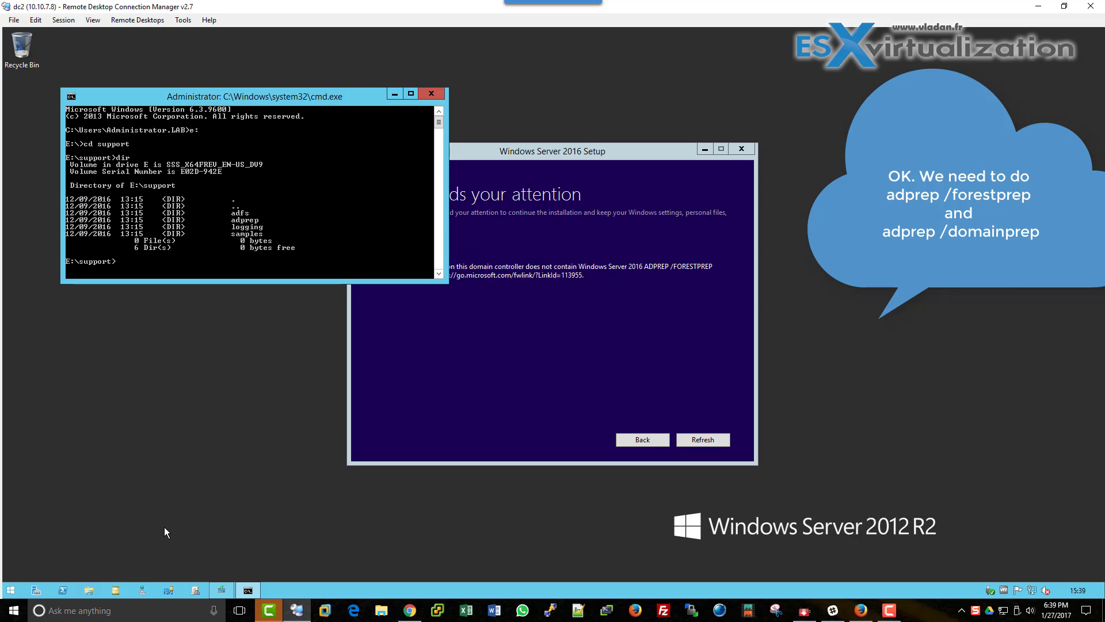
{"action": "type", "text": "cd adprep"}
{"action": "key", "text": "Return"}
Run adprep.exe /forestprep, confirming with C, then return to the Setup window
{"action": "type", "text": "adprep.exe /"}
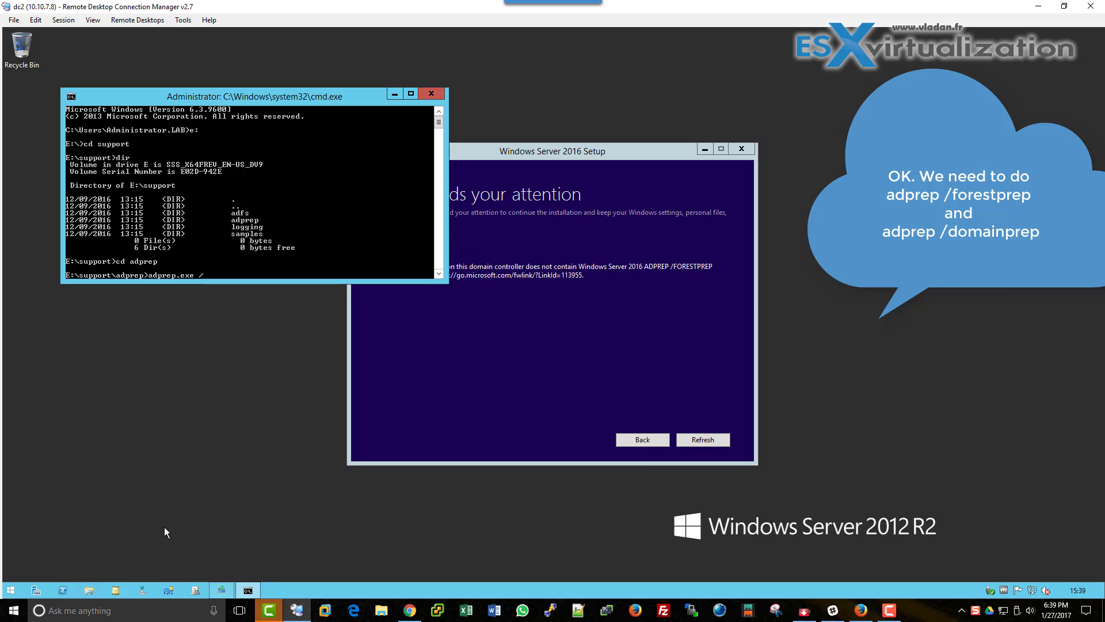
{"action": "type", "text": "forestprep"}
{"action": "key", "text": "Return"}
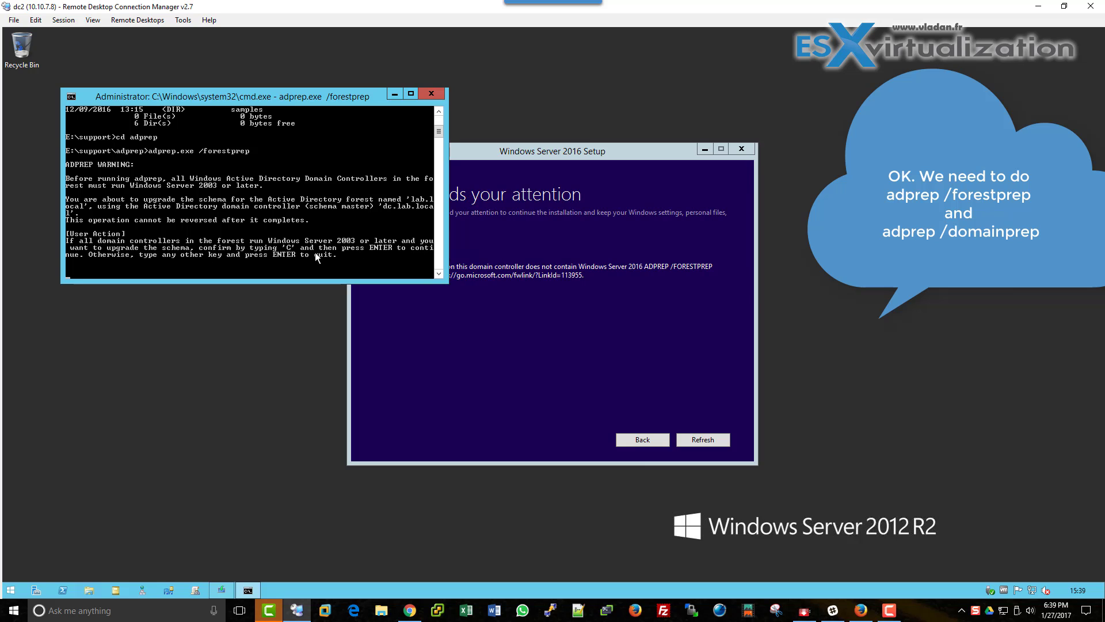
{"action": "type", "text": "c"}
{"action": "key", "text": "Return"}
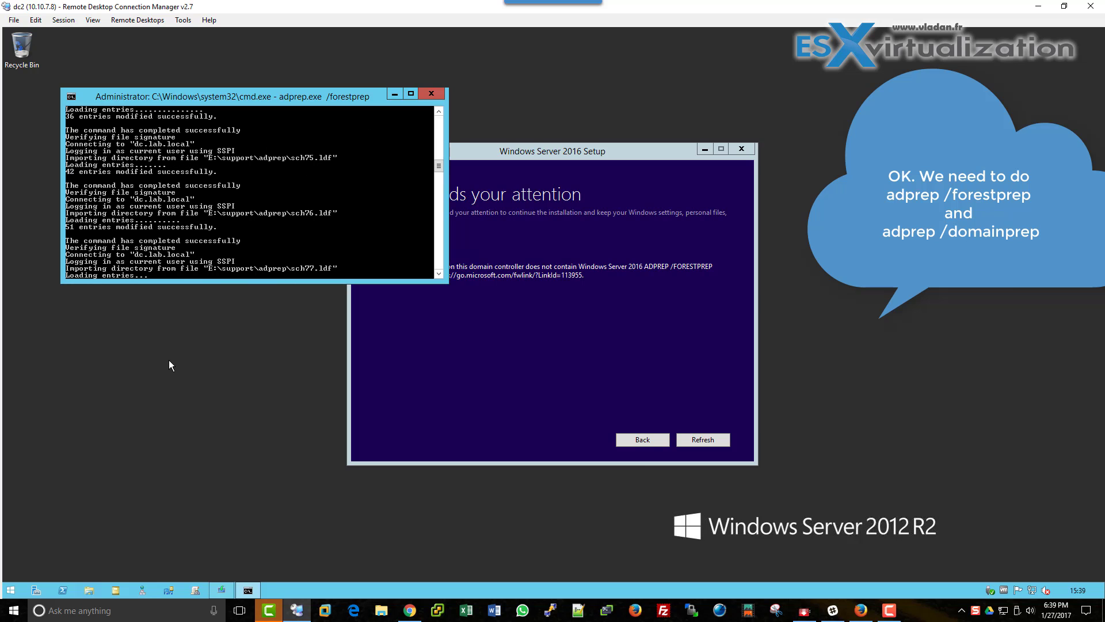
{"action": "left_click_drag", "start_coordinate": [187, 282], "coordinate": [185, 516]}
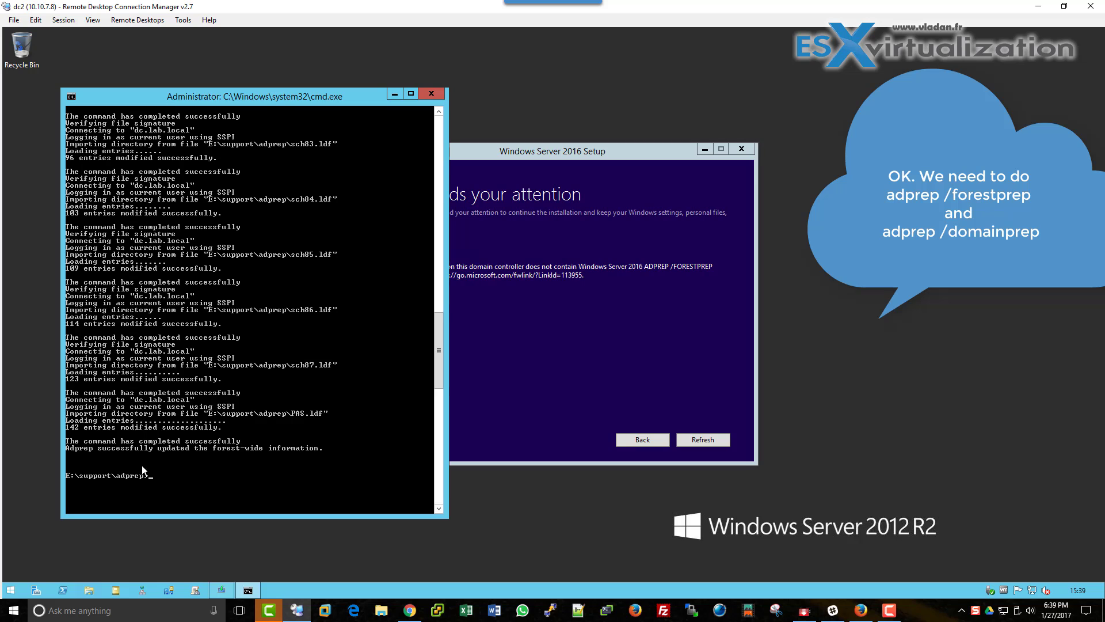
{"action": "left_click", "coordinate": [565, 292]}
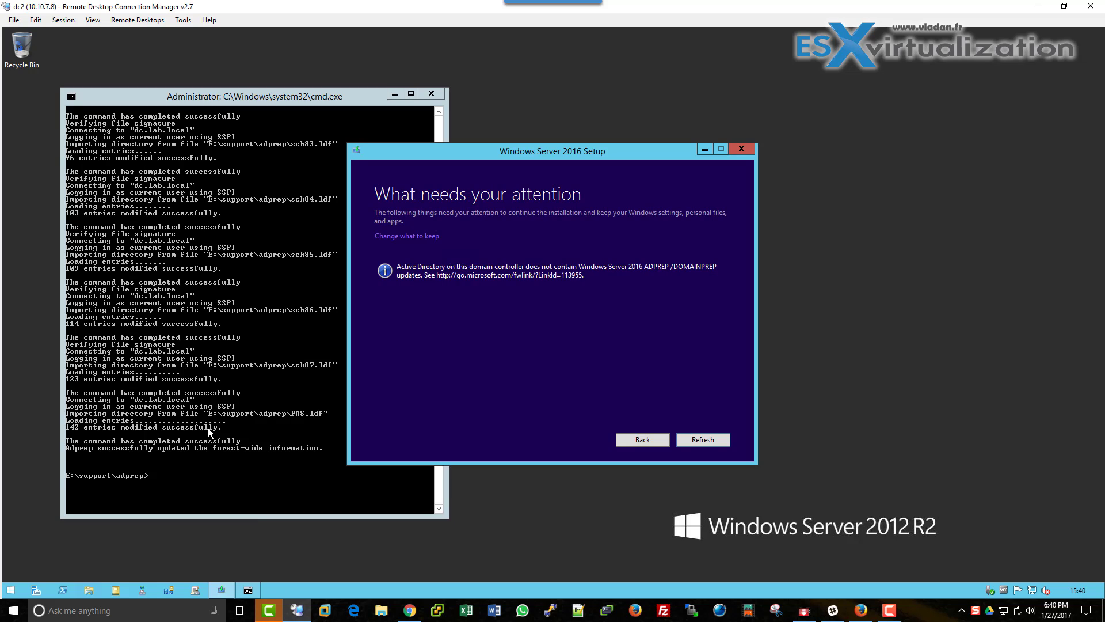
Run adprep.exe /domainprep in the console, then return to Setup
{"action": "left_click", "coordinate": [146, 505]}
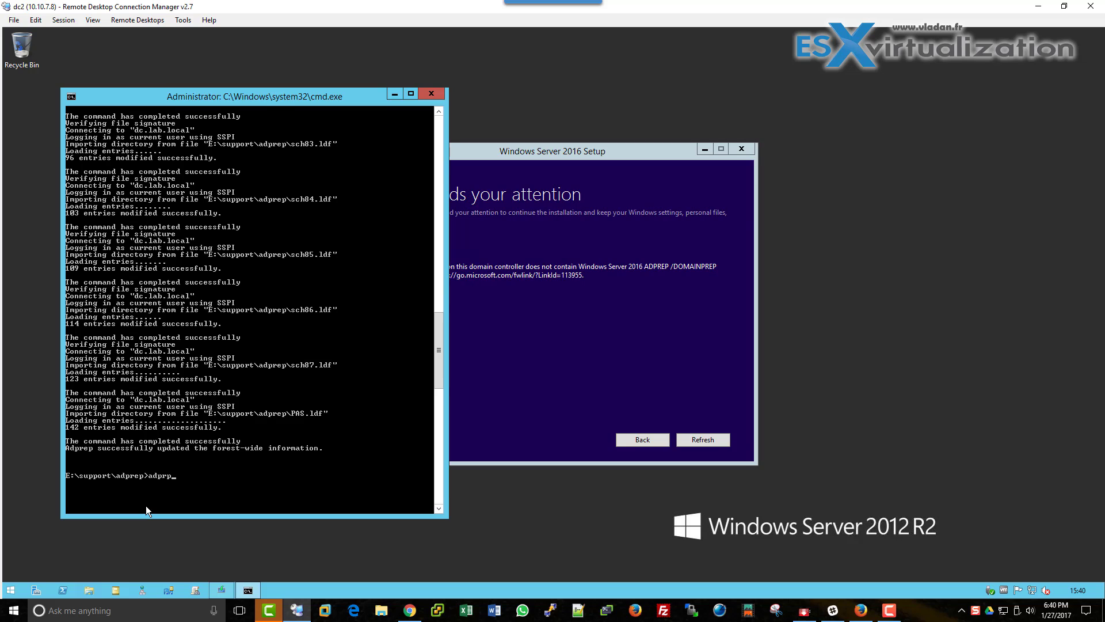
{"action": "type", "text": "adprep.exe /domainprep"}
{"action": "key", "text": "Return"}
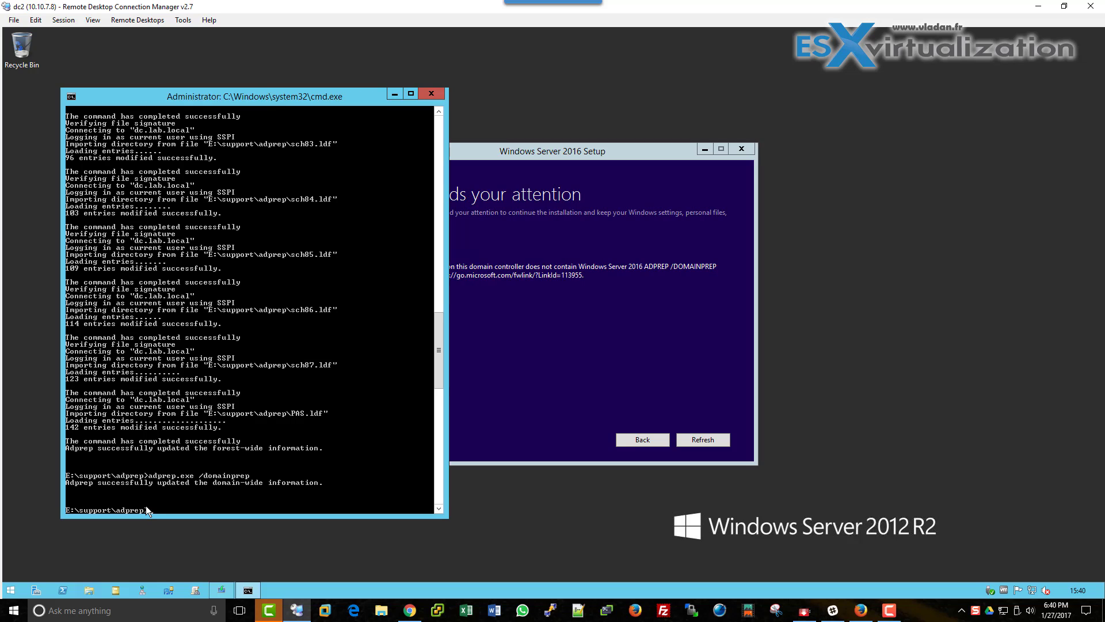
{"action": "left_click", "coordinate": [523, 340]}
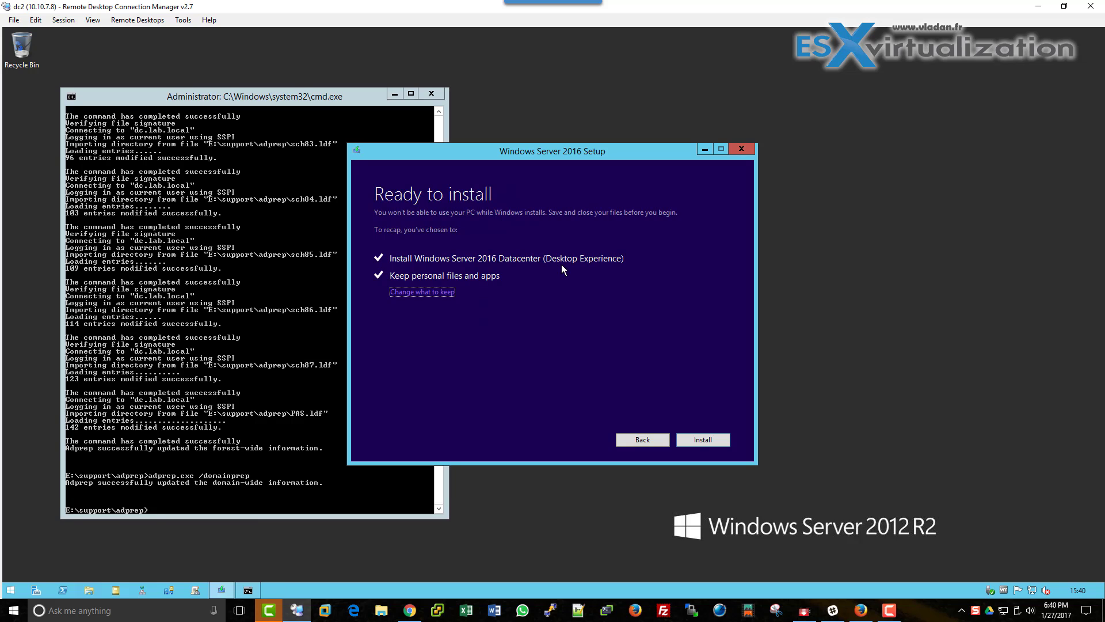
Install Windows Server 2016 Datacenter from the Ready to install page
{"action": "left_click", "coordinate": [705, 441]}
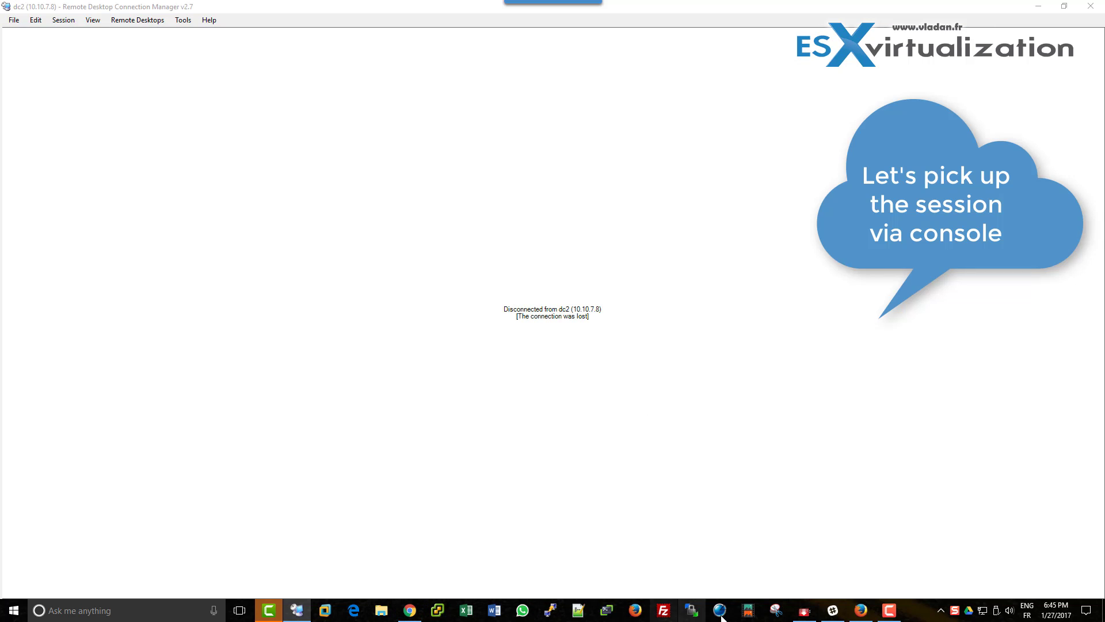
Launch the dc2 remote console from the vSphere Web Client in Firefox
{"action": "left_click", "coordinate": [861, 610]}
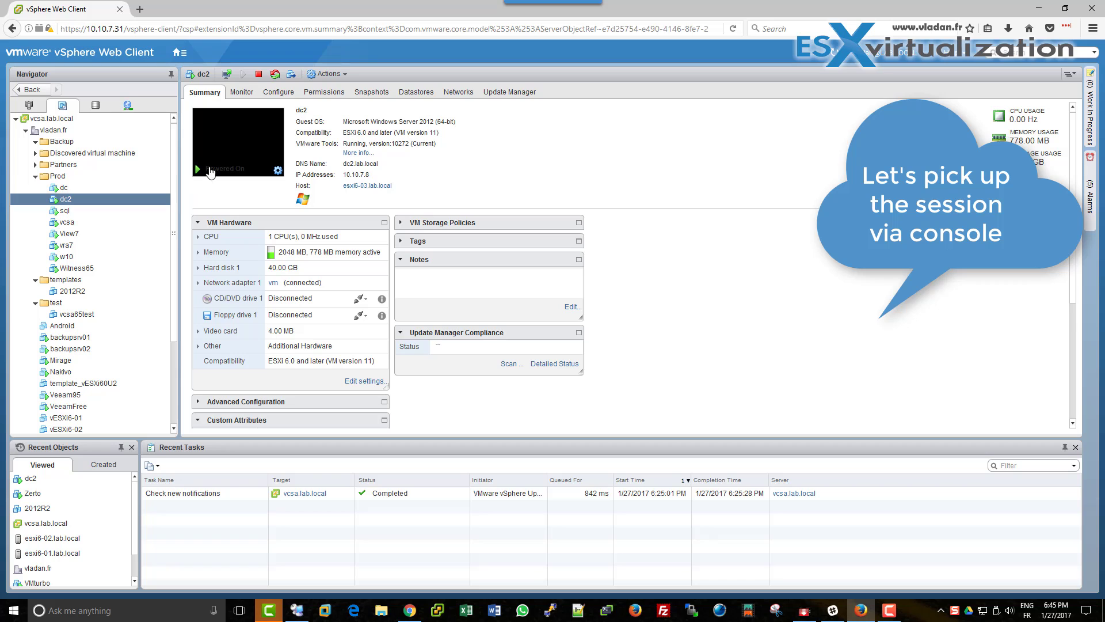
{"action": "left_click", "coordinate": [278, 172]}
{"action": "left_click", "coordinate": [282, 185]}
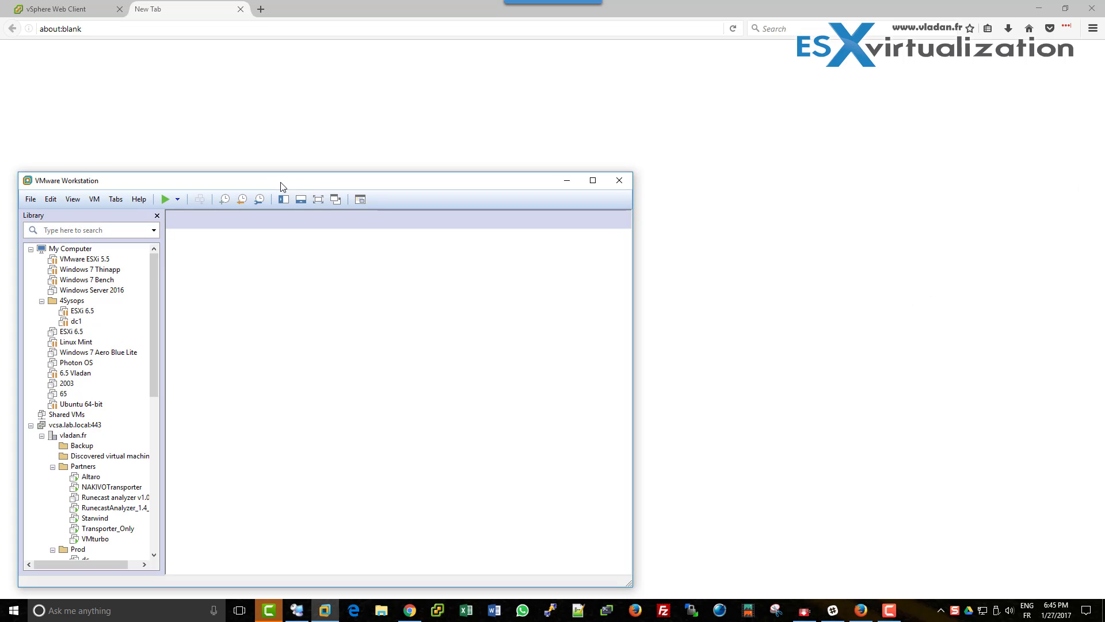
Maximize VMware Workstation and capture input in the dc2 console
{"action": "double_click", "coordinate": [282, 183]}
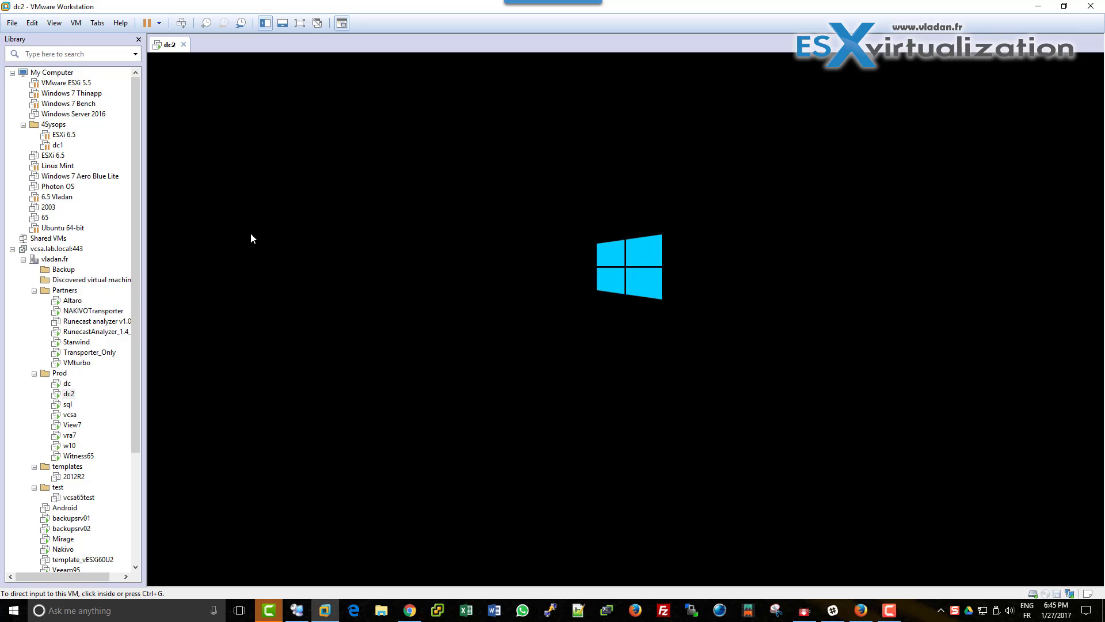
{"action": "left_click", "coordinate": [483, 254]}
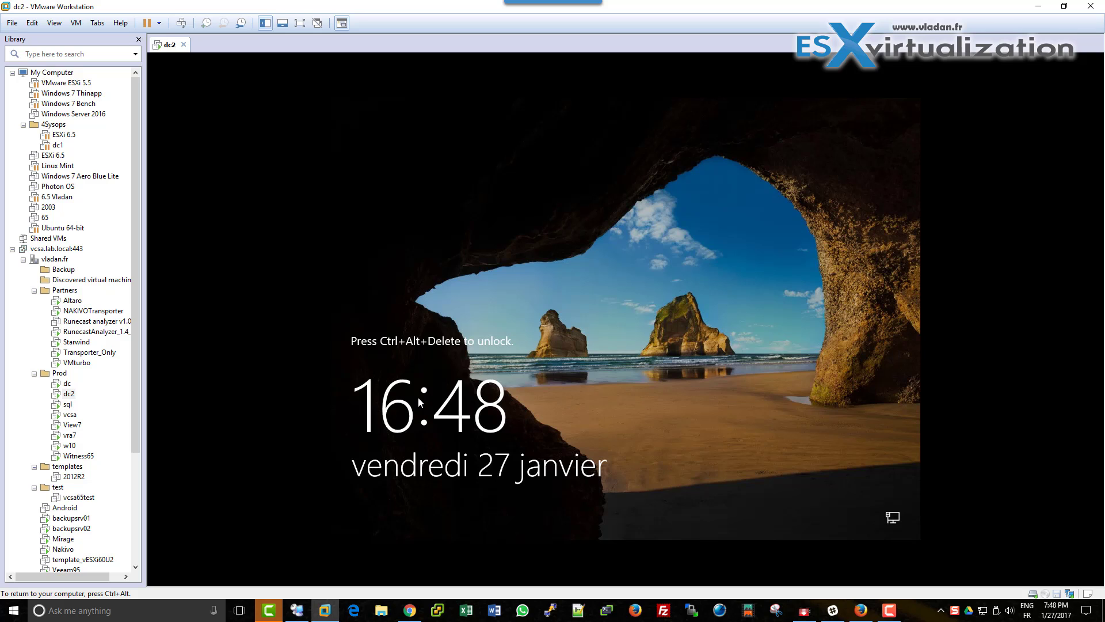
Send Ctrl+Alt+Del to dc2 and sign in with the administrator password, retrying after a wrong entry
{"action": "key", "text": "ctrl+alt"}
{"action": "right_click", "coordinate": [160, 50]}
{"action": "left_click", "coordinate": [171, 118]}
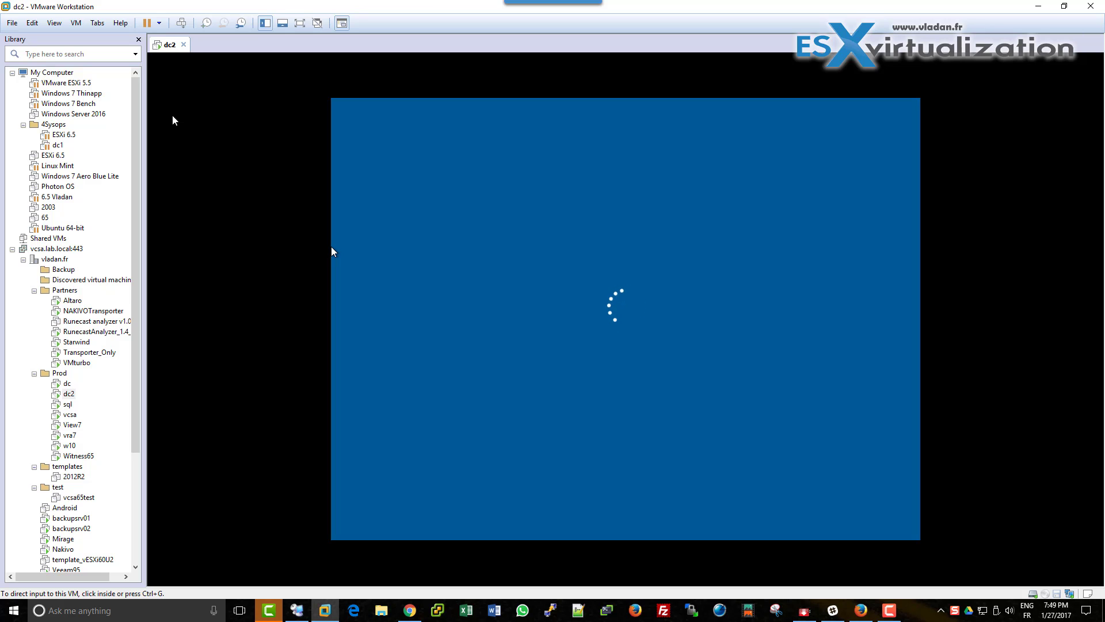
{"action": "left_click", "coordinate": [320, 153]}
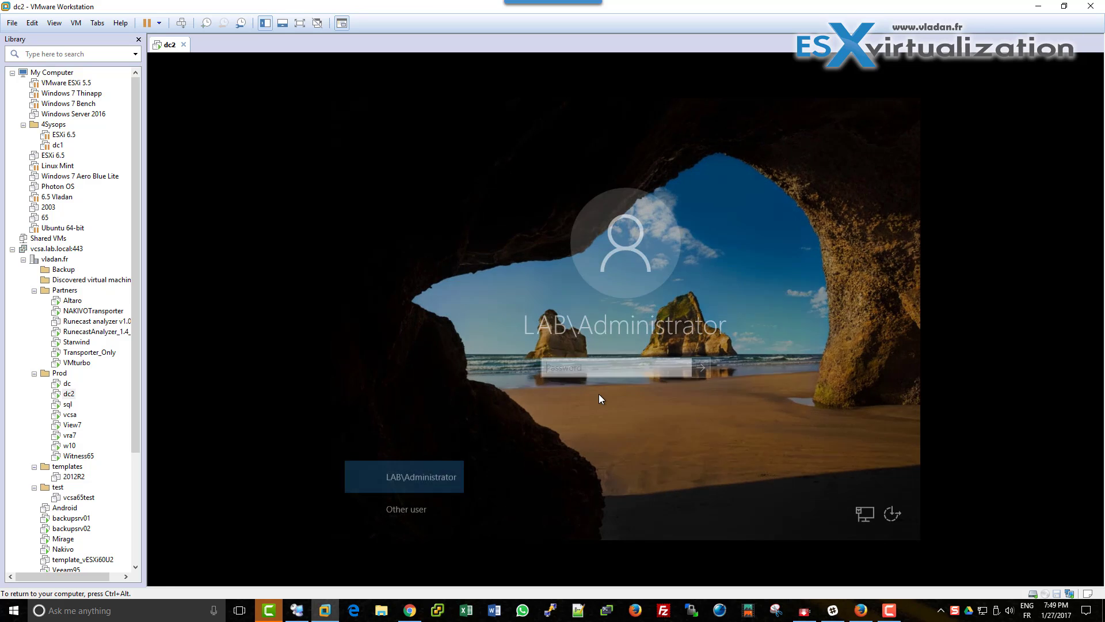
{"action": "type", "text": "*******"}
{"action": "key", "text": "Return"}
{"action": "key", "text": "Return"}
{"action": "type", "text": "********"}
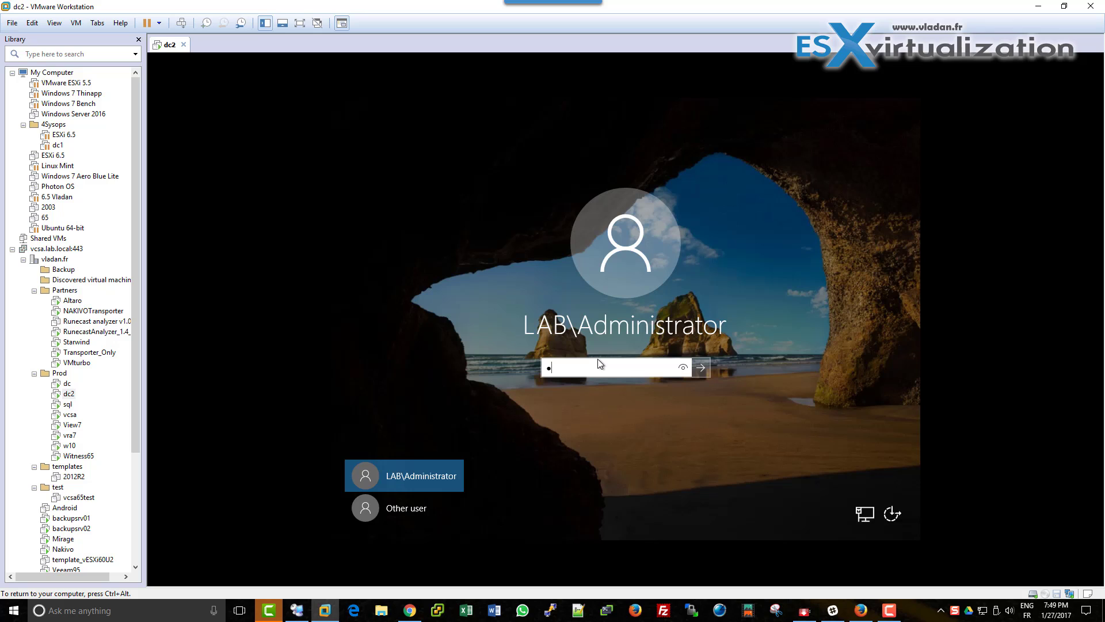
{"action": "key", "text": "Return"}
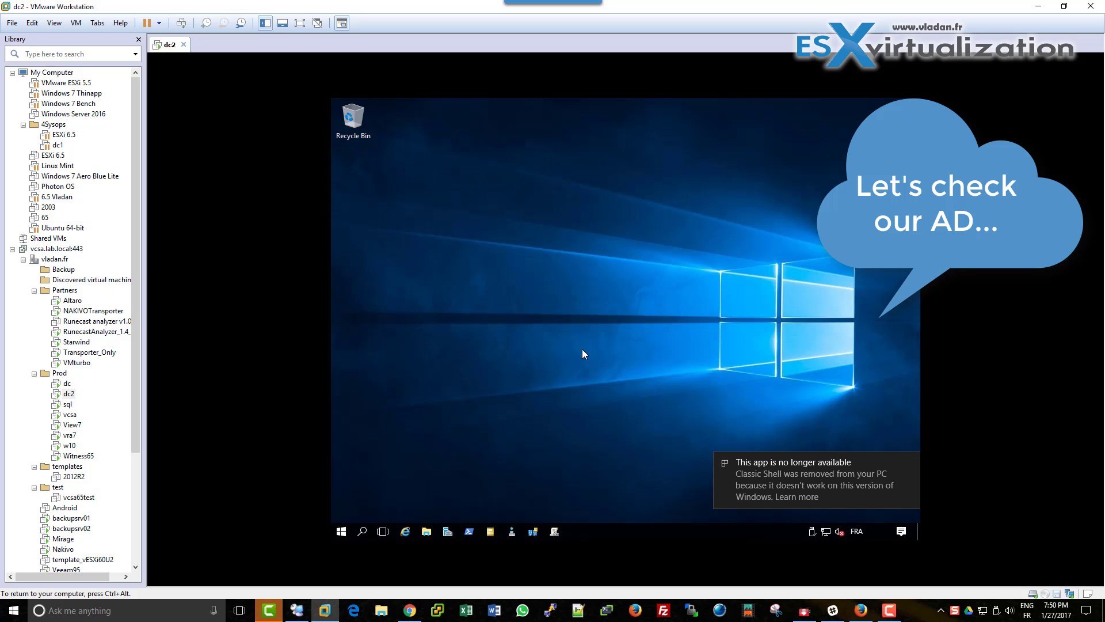
{"action": "left_click", "coordinate": [340, 532]}
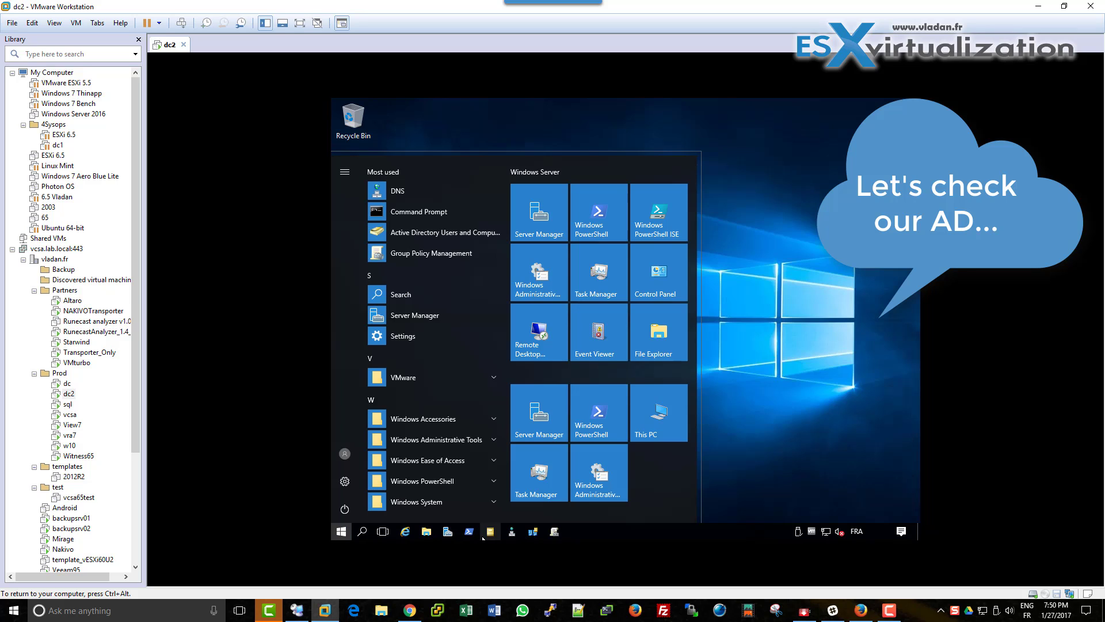
{"action": "left_click", "coordinate": [489, 533]}
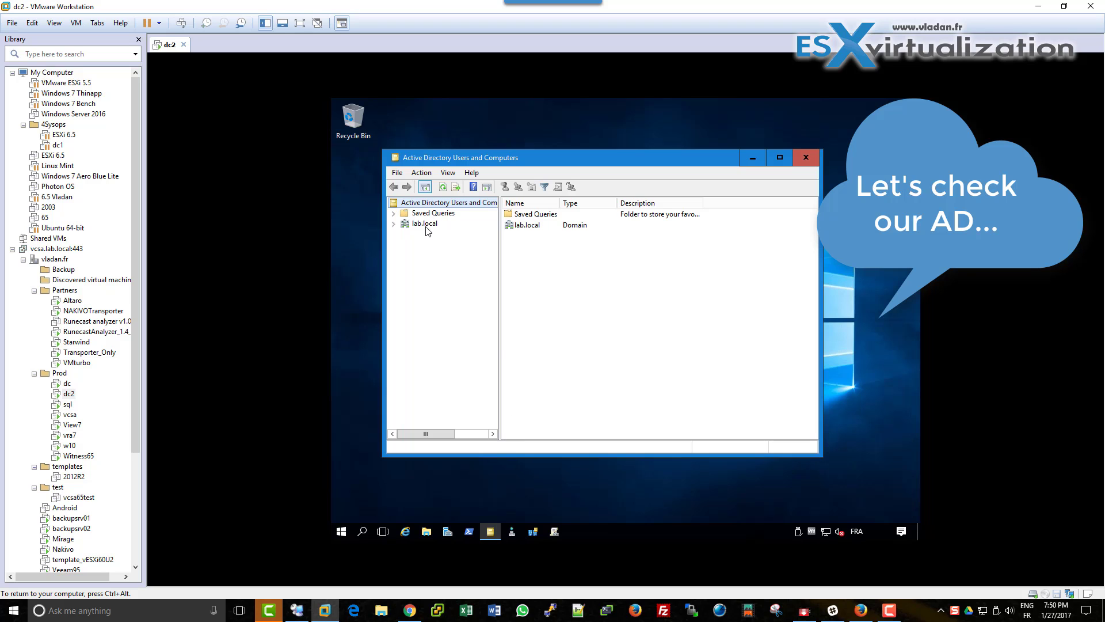
{"action": "left_click", "coordinate": [404, 225]}
{"action": "left_click", "coordinate": [394, 225]}
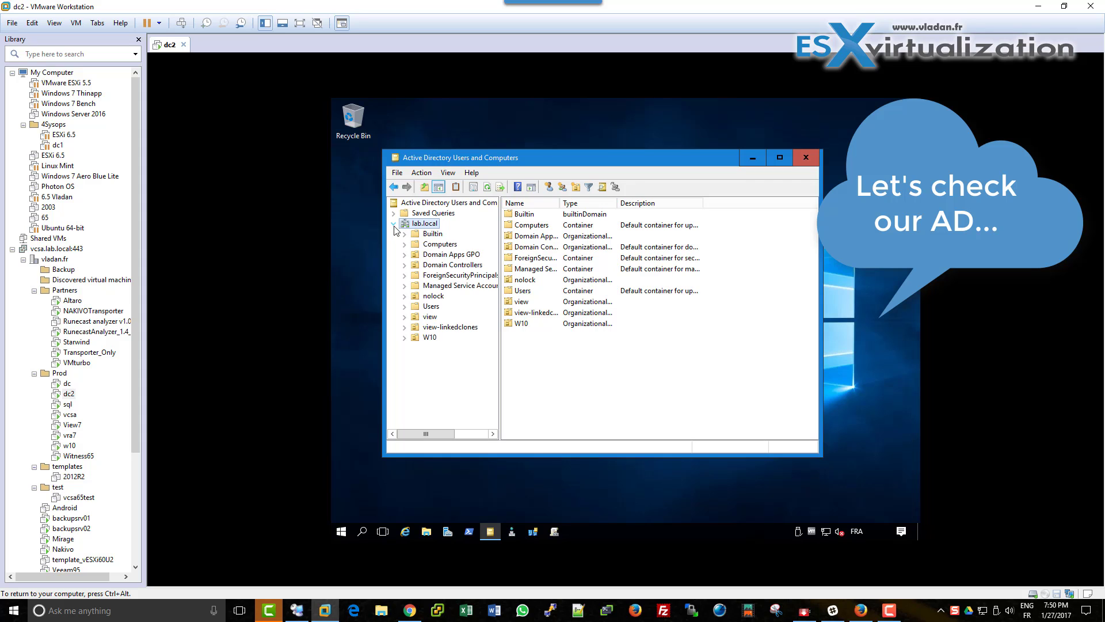
{"action": "left_click", "coordinate": [436, 255]}
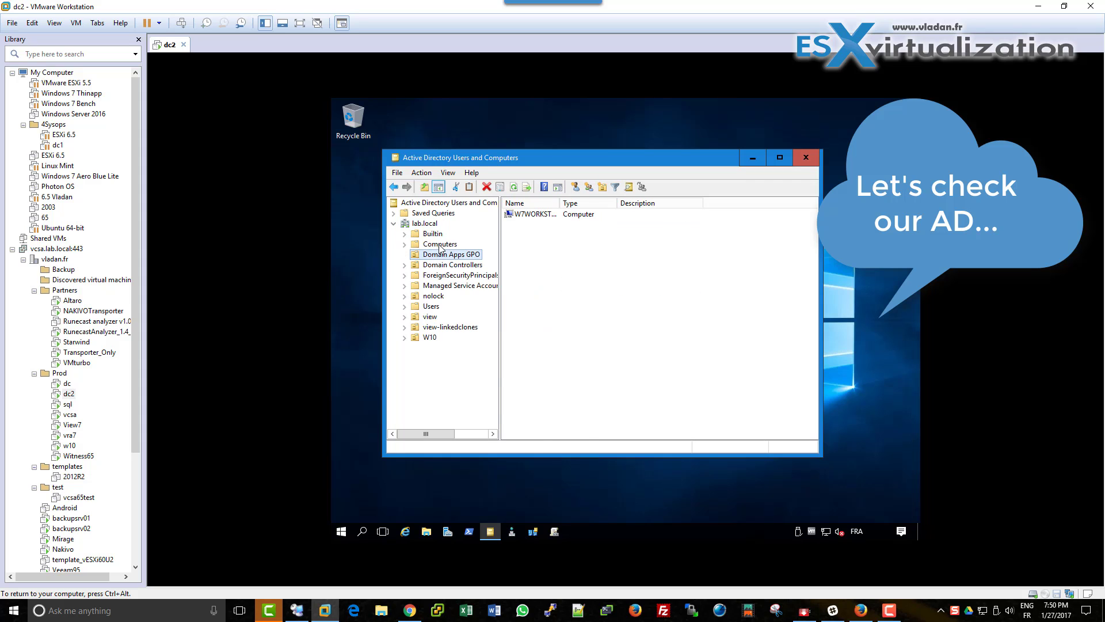
{"action": "left_click", "coordinate": [440, 245]}
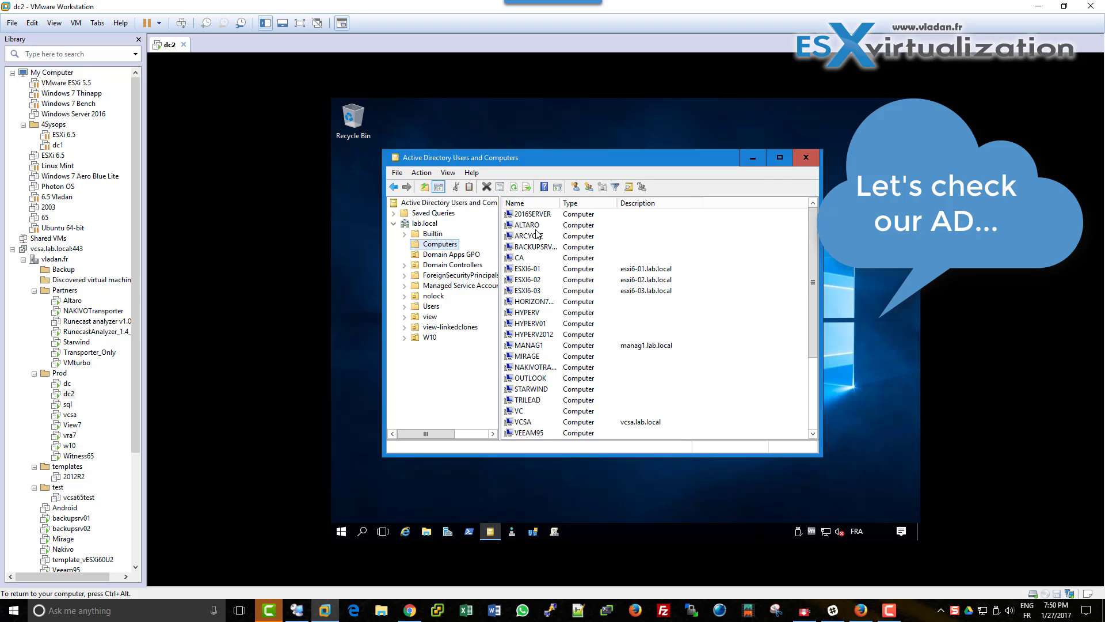
{"action": "left_click", "coordinate": [806, 157]}
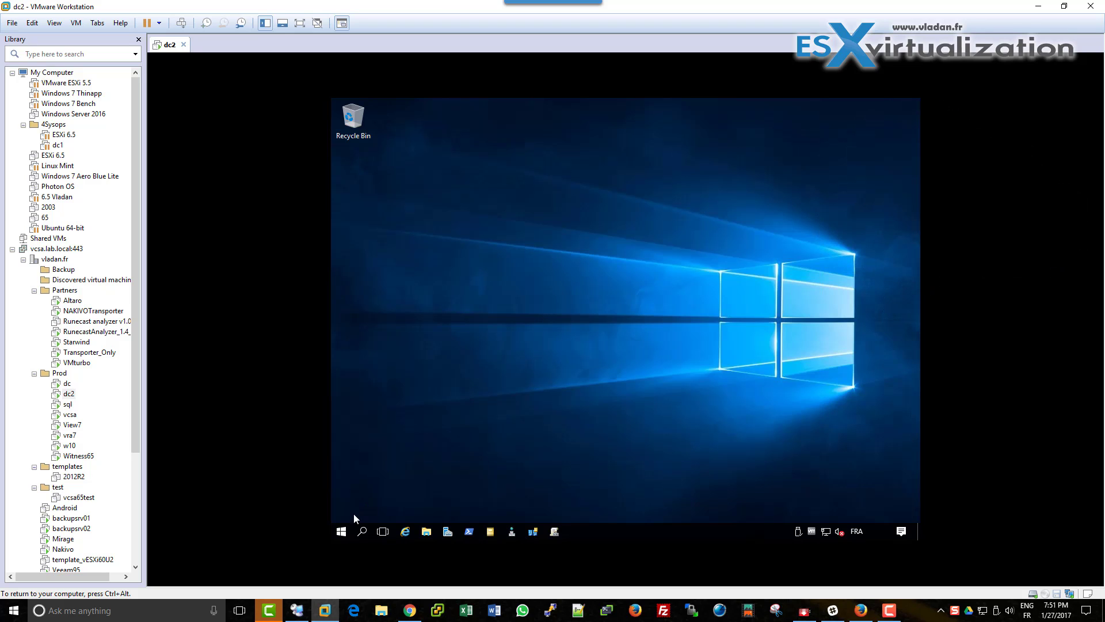
Open Event Viewer and the System page from the Start right-click menu on dc2
{"action": "right_click", "coordinate": [342, 531]}
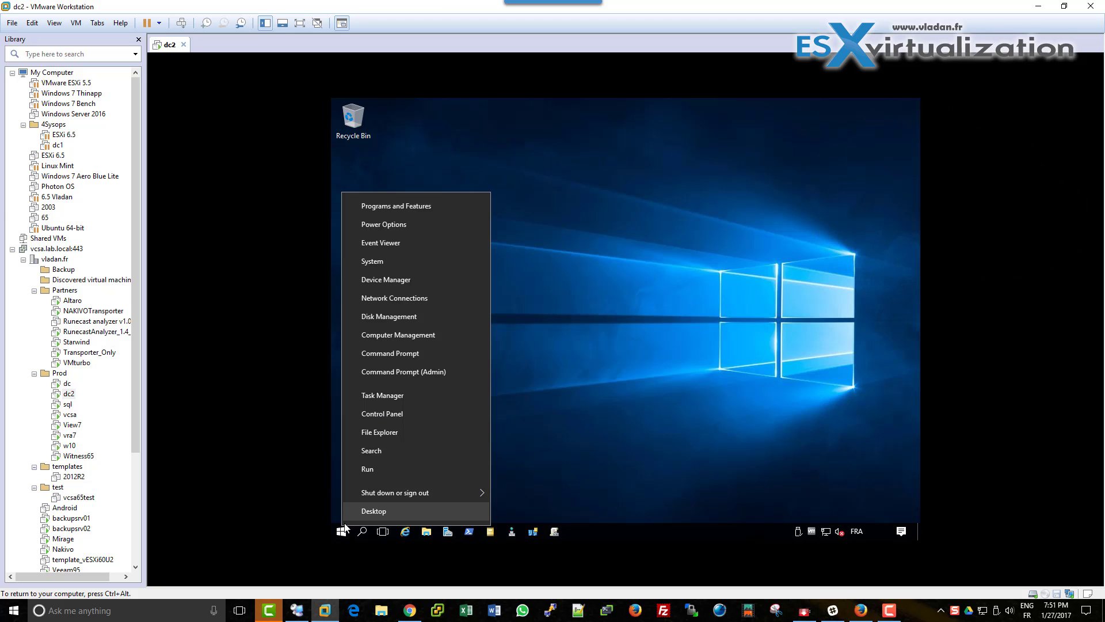
{"action": "left_click", "coordinate": [418, 254]}
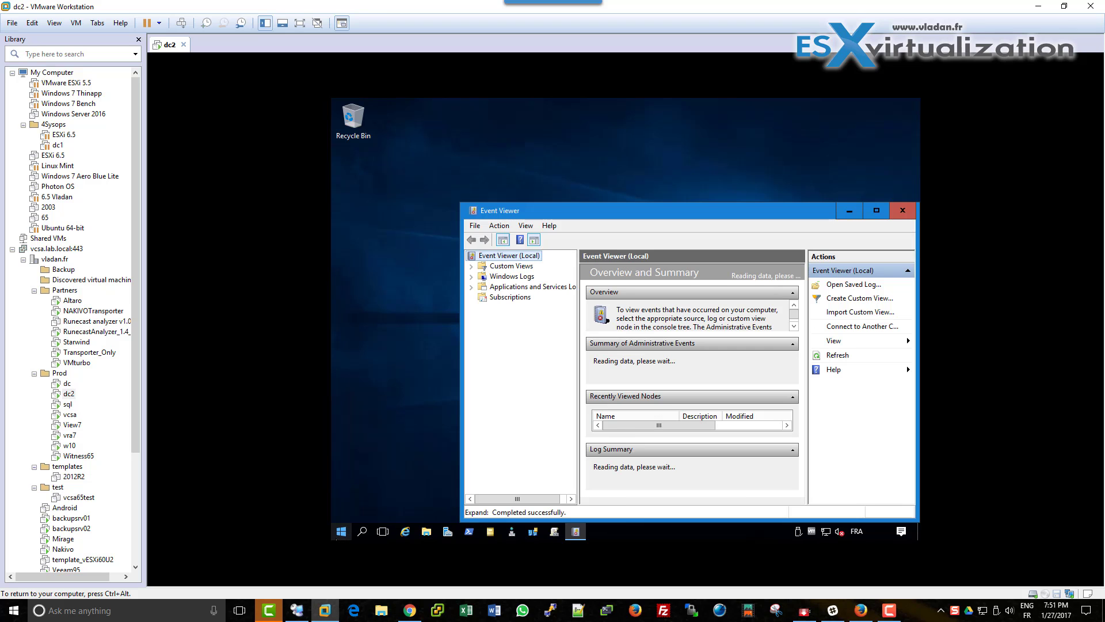
{"action": "right_click", "coordinate": [341, 531]}
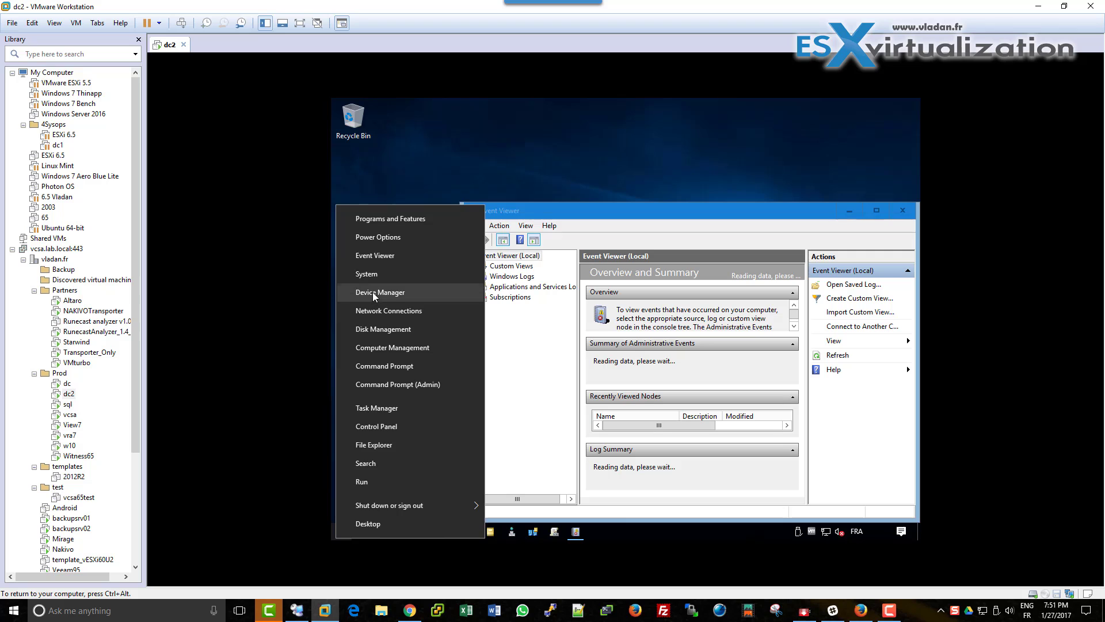
{"action": "left_click", "coordinate": [376, 275]}
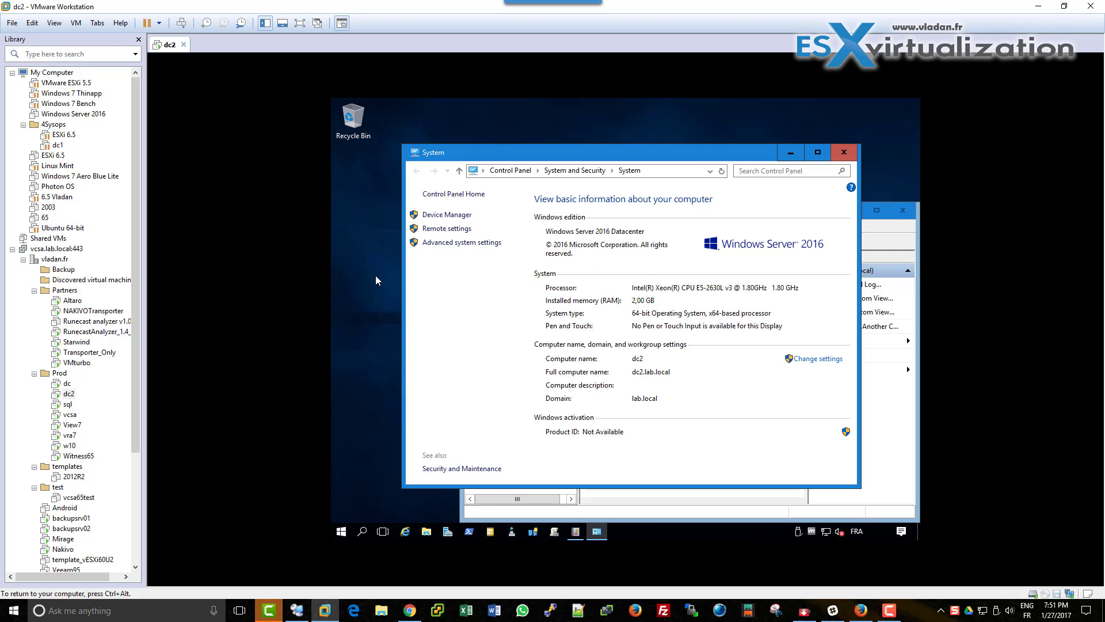